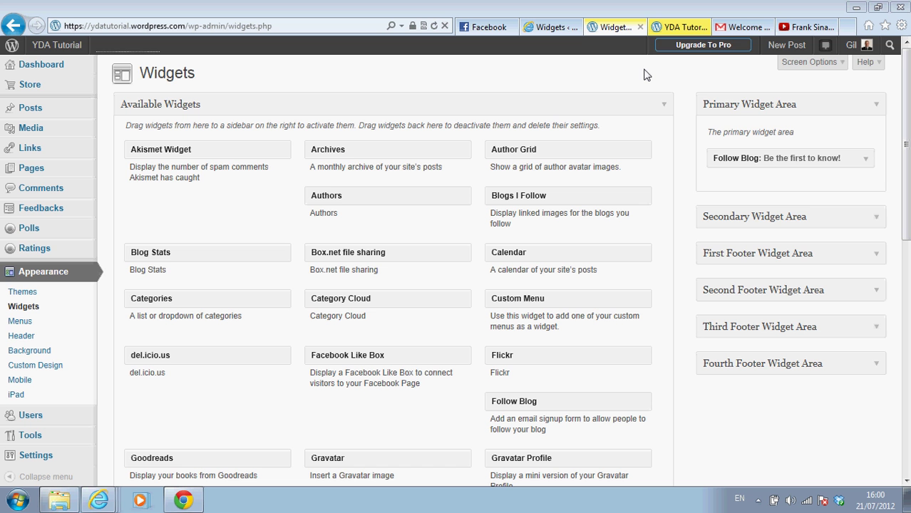
- Drag the Text widget into the Primary Widget Area below the Follow Blog widget
drag(907, 140, 784, 275)
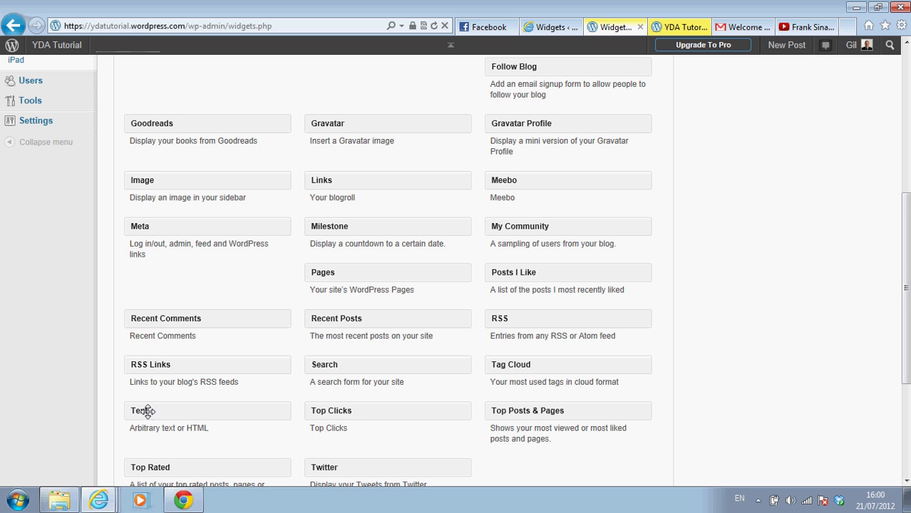
drag(146, 411, 752, 126)
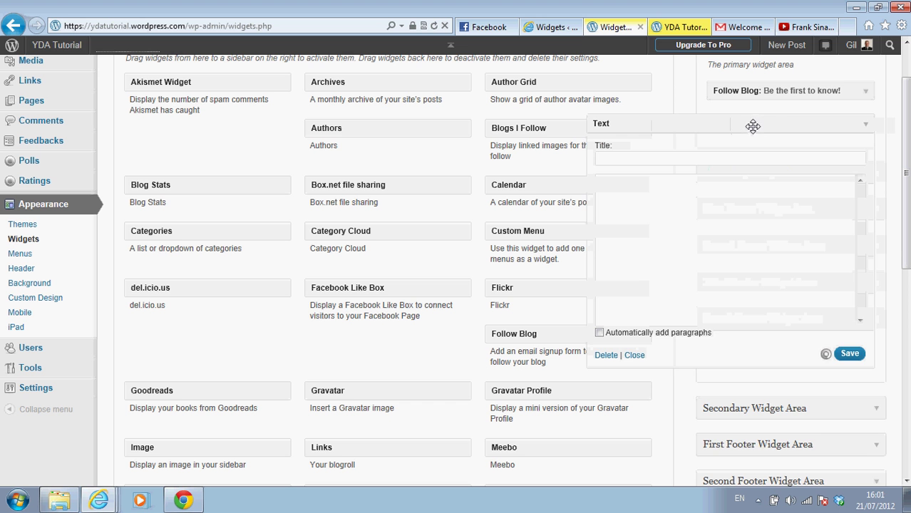
- Title the Text widget 'One of my favorite songs...' and switch to the Frank Sinatra YouTube tab
click(694, 156)
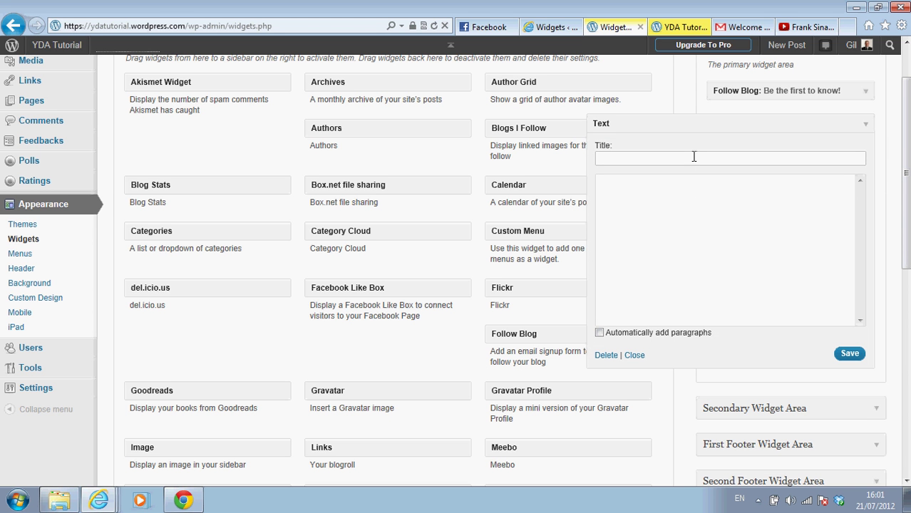
text(One of my favorite songs...)
click(647, 185)
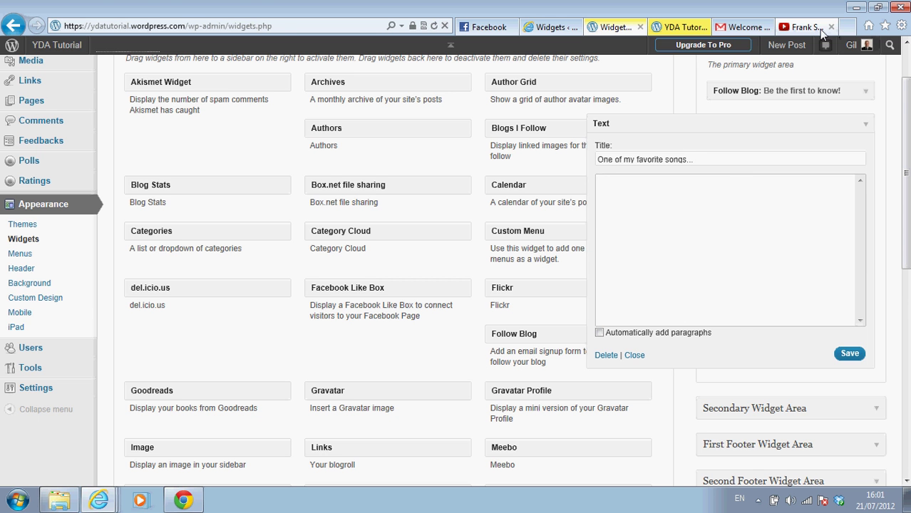
click(788, 32)
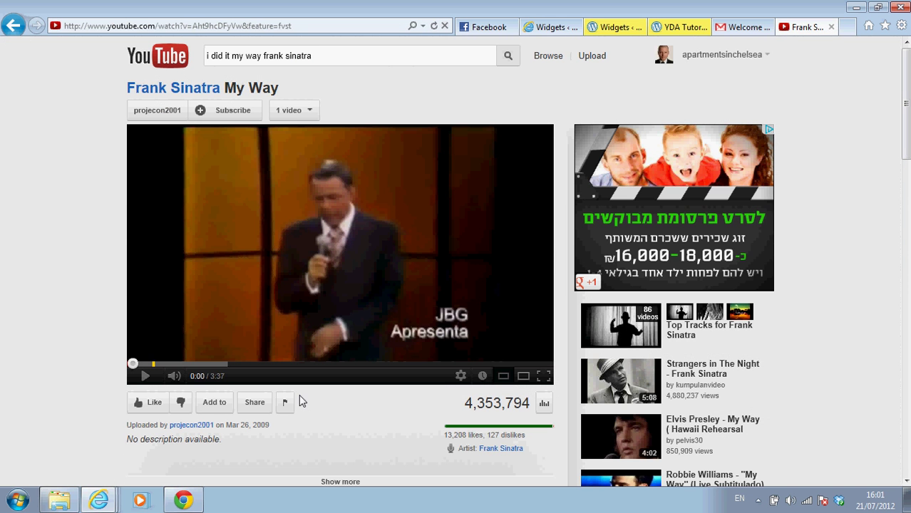
- Bring up the My Way video's 420 × 315 embed code and put the cursor in Custom Width
drag(907, 154, 906, 194)
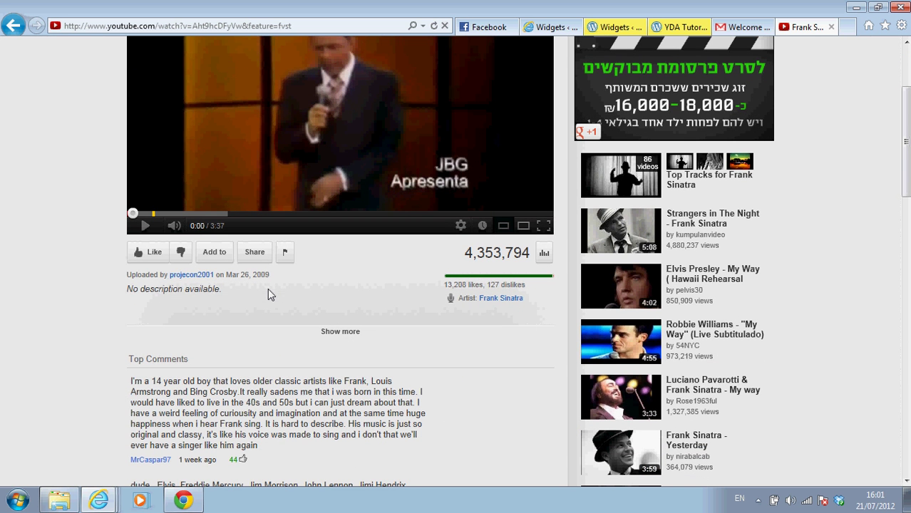
click(254, 256)
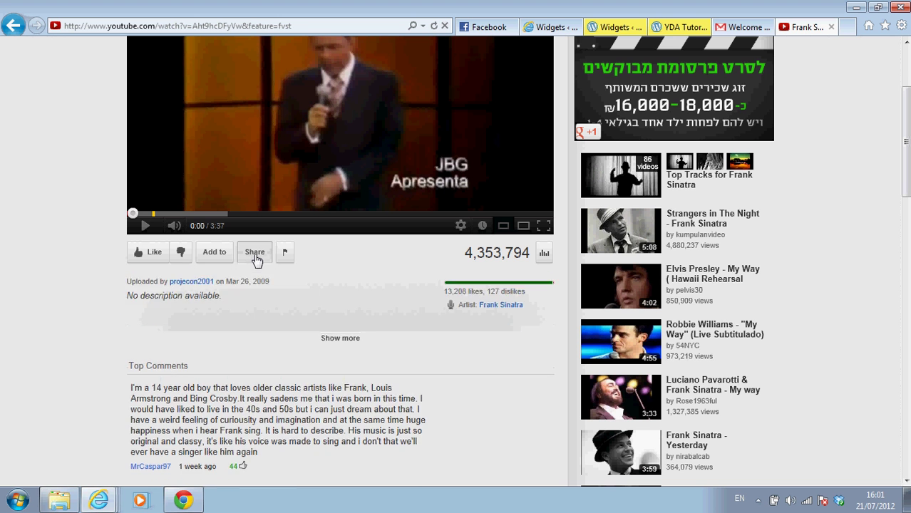
click(364, 299)
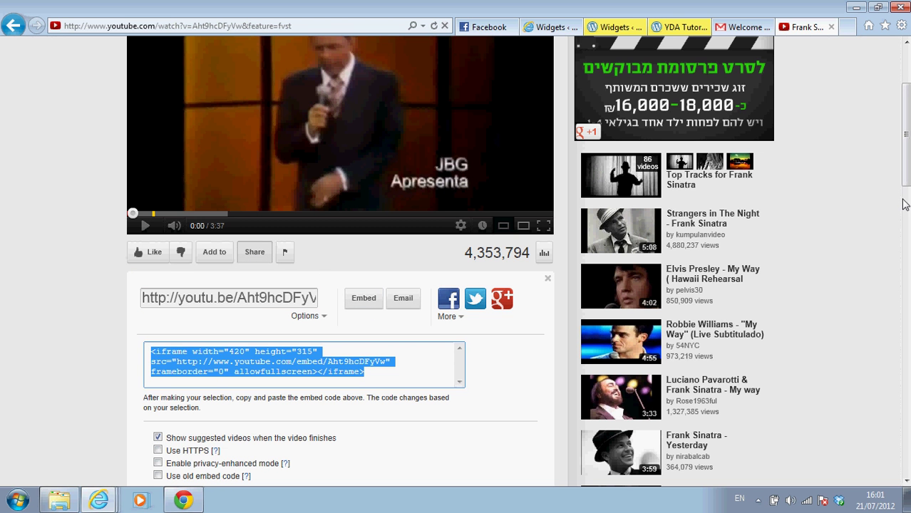
scroll(908, 181, down, 3)
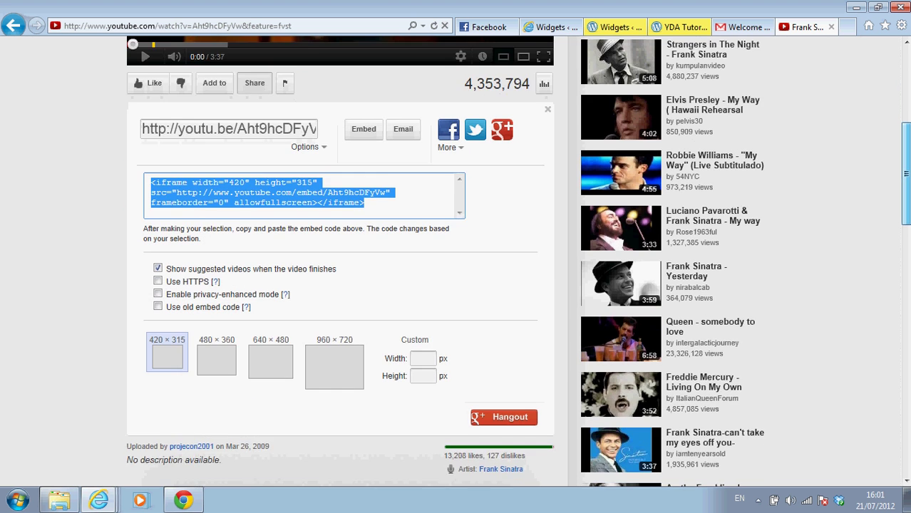
scroll(908, 182, up, 1)
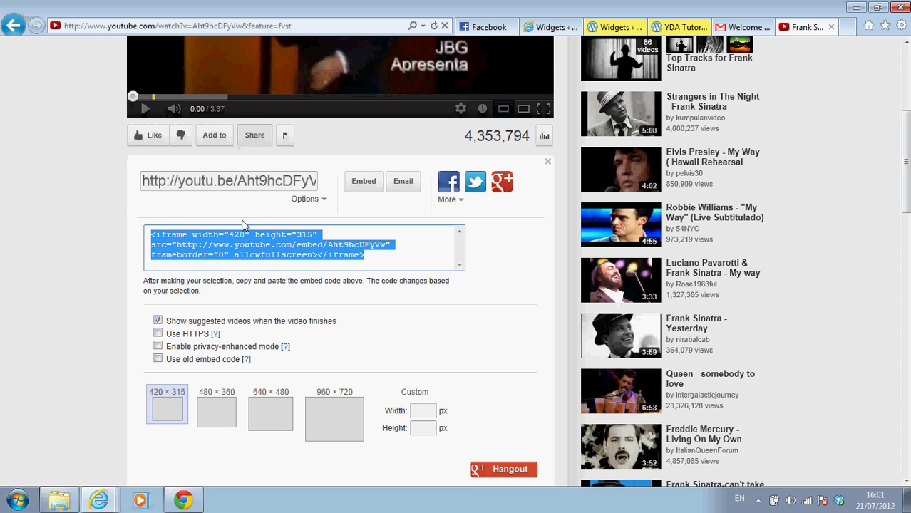
click(423, 410)
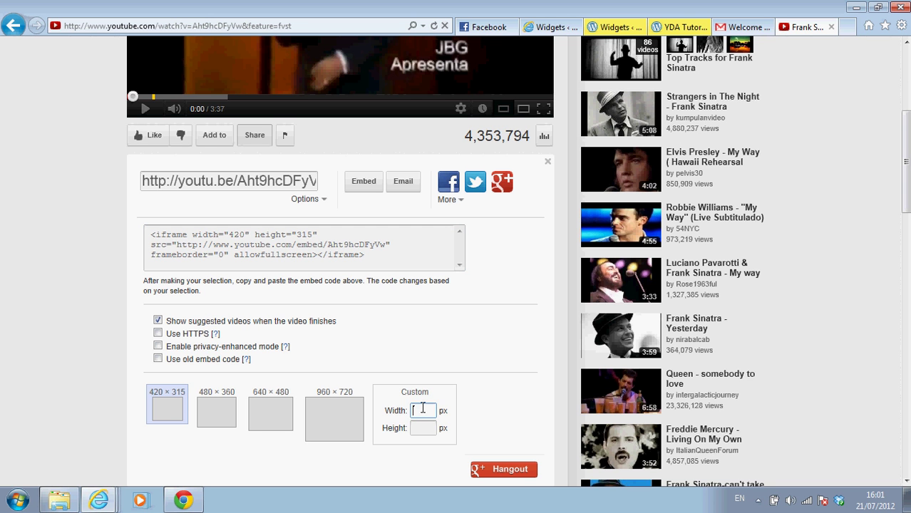
- Set the embed width to 200 for a 200 × 150 iframe, then take the code to WordPress
text(200)
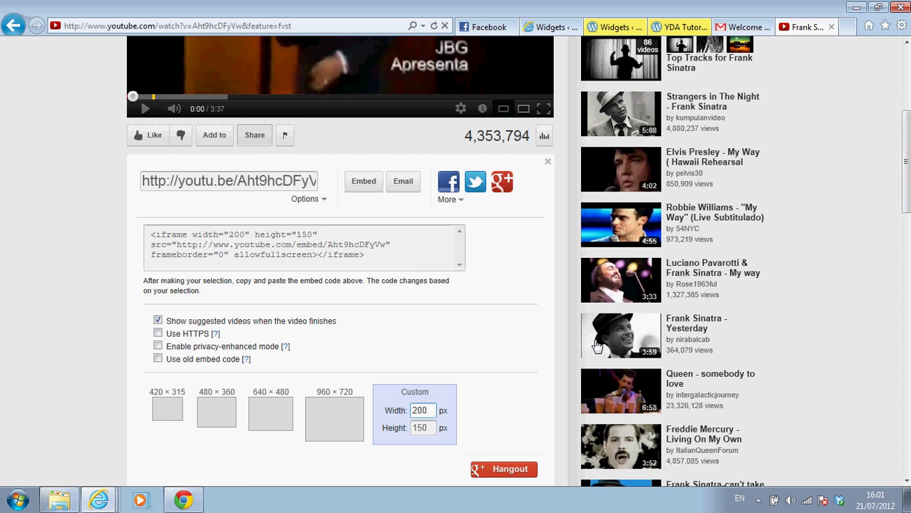
click(246, 255)
key(ctrl+c)
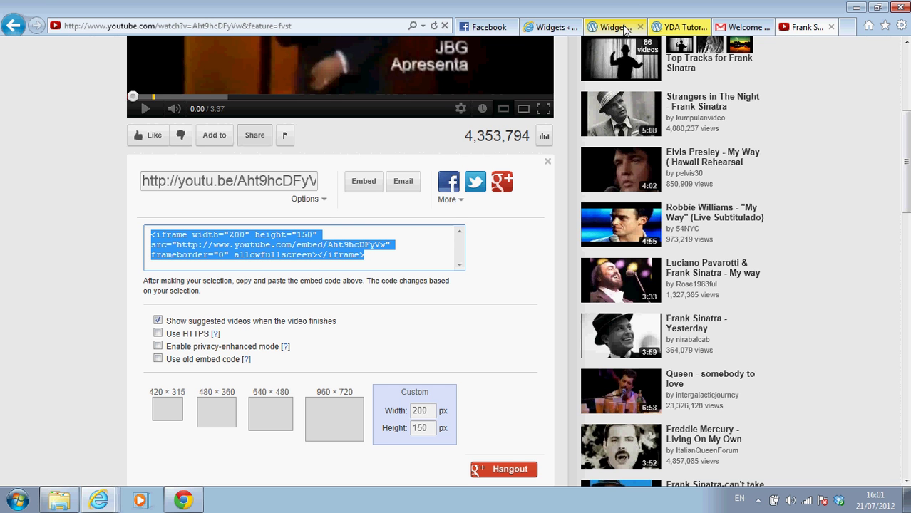
click(623, 23)
- Paste the 200 × 150 embed code into the Text widget, save and collapse it, then switch windows
key(ctrl+v)
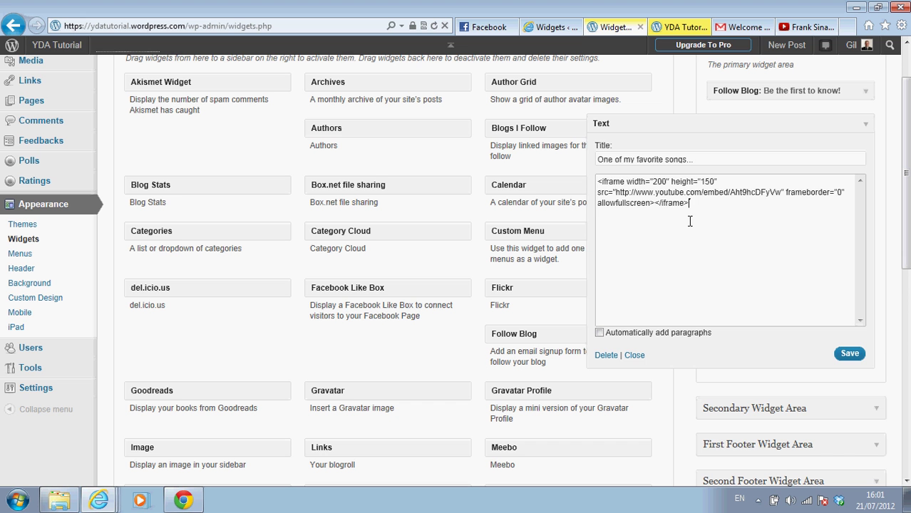
click(850, 354)
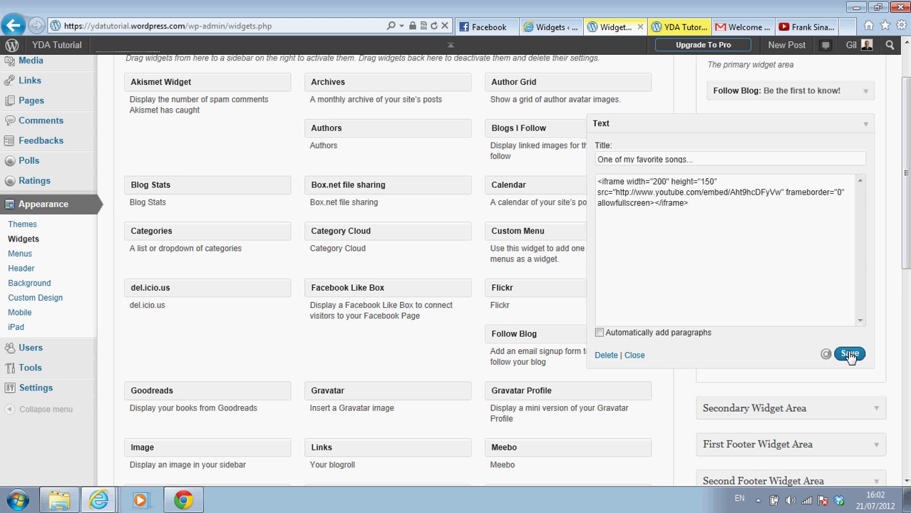
click(635, 355)
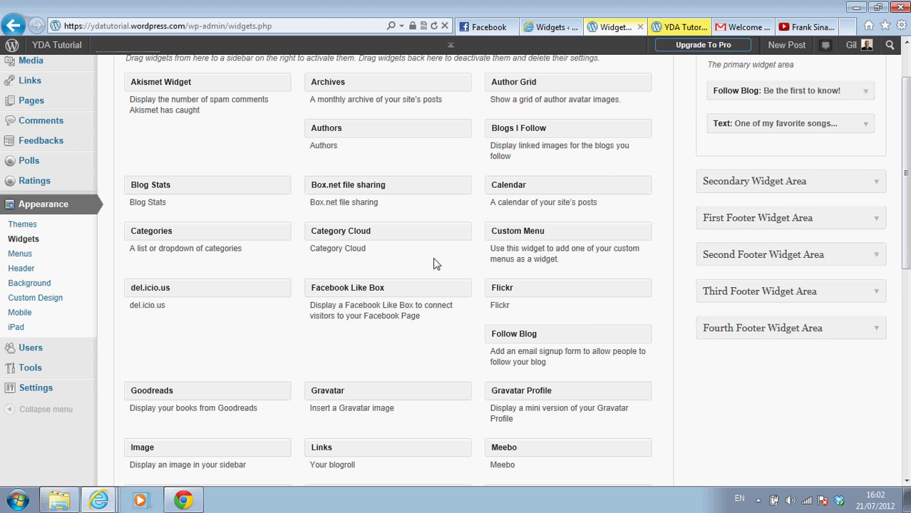
key(alt+Tab)
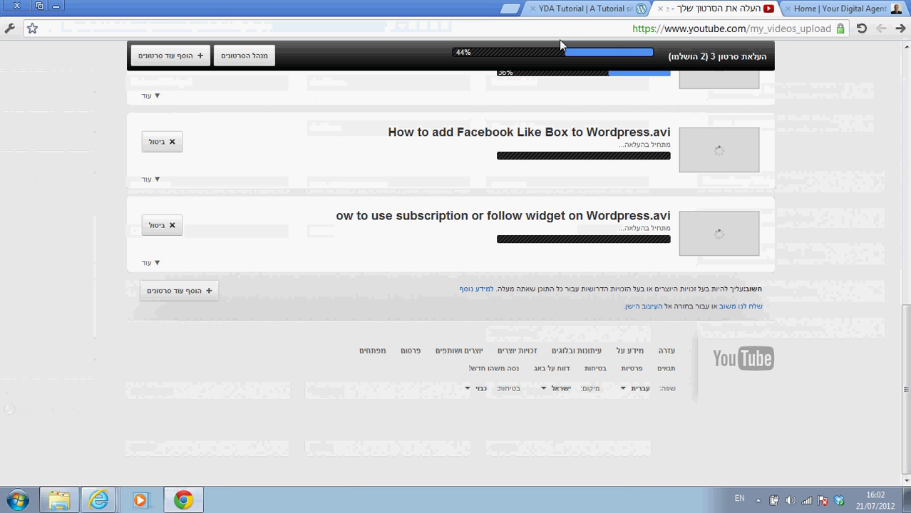
- Reload the public blog and check its sidebar shows the Frank Sinatra My Way video
click(589, 8)
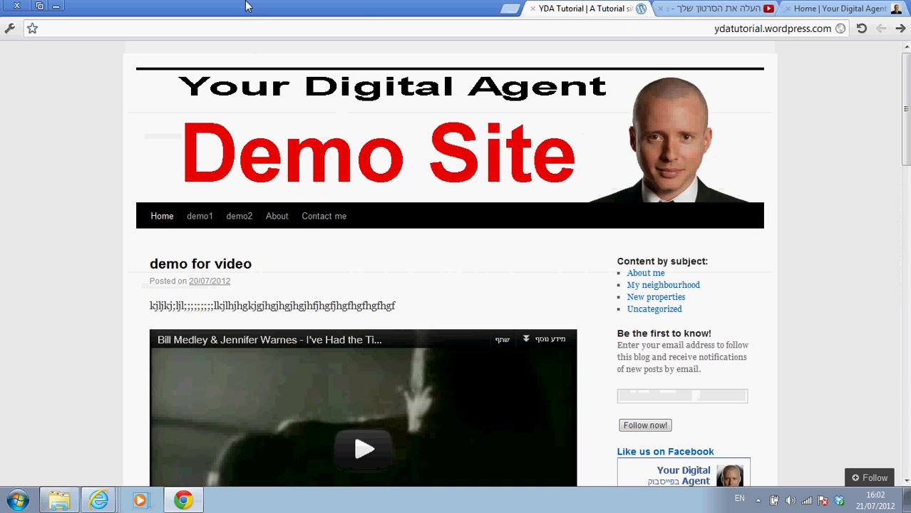
click(866, 29)
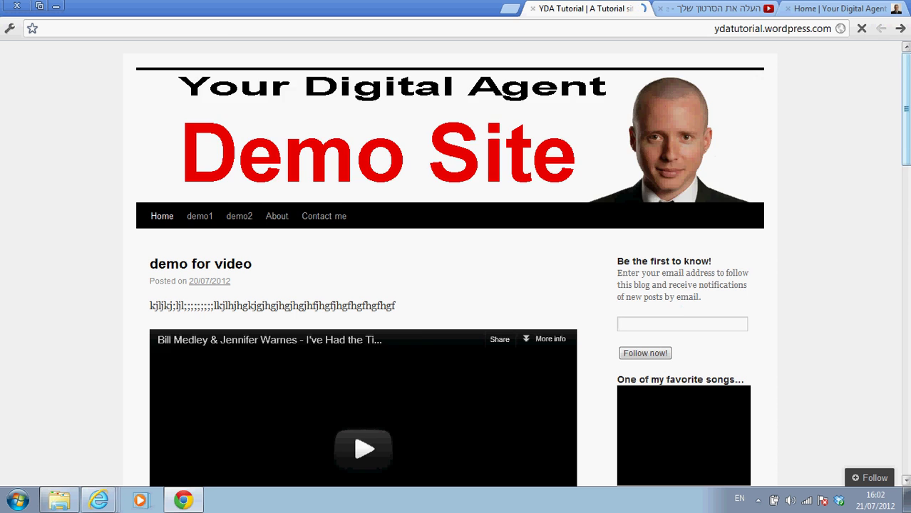
drag(908, 145, 908, 202)
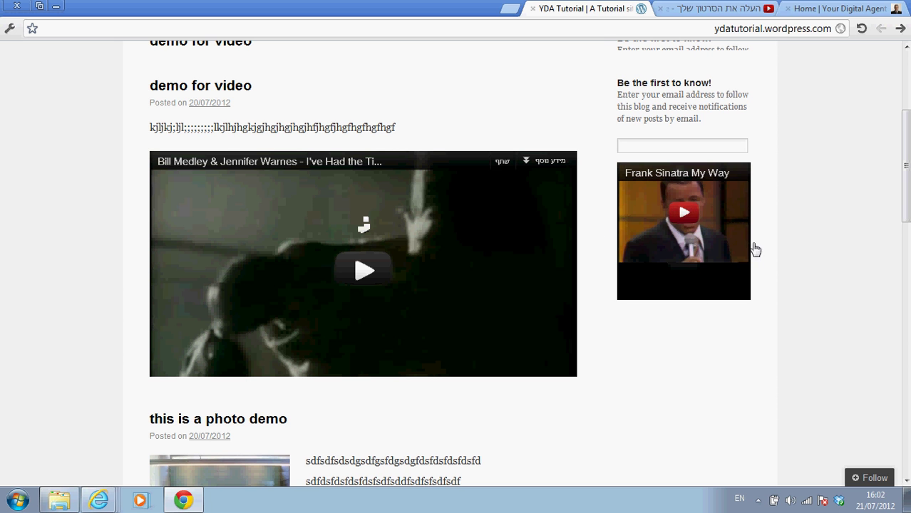
mouse_move(634, 137)
scroll(716, 142, up, 2)
scroll(715, 142, down, 3)
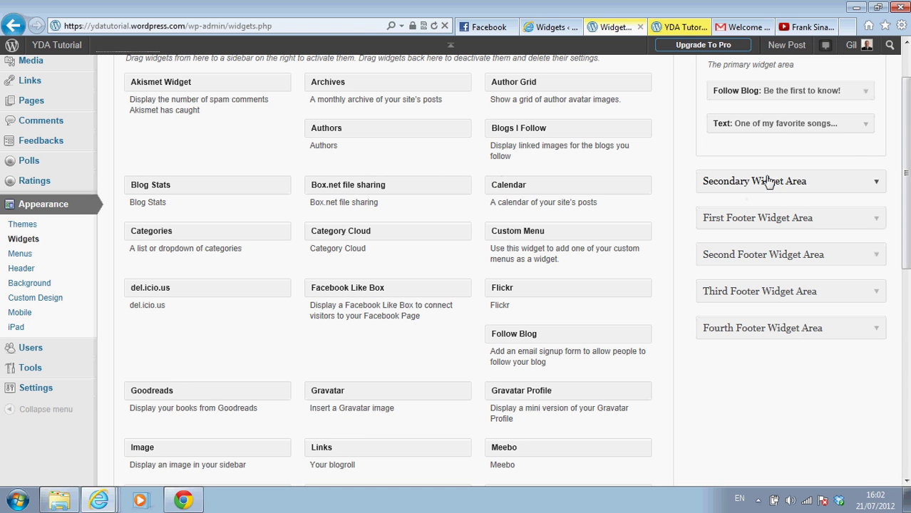
- Change the widget shortcode's video height from 150 to 230 and save it
click(864, 125)
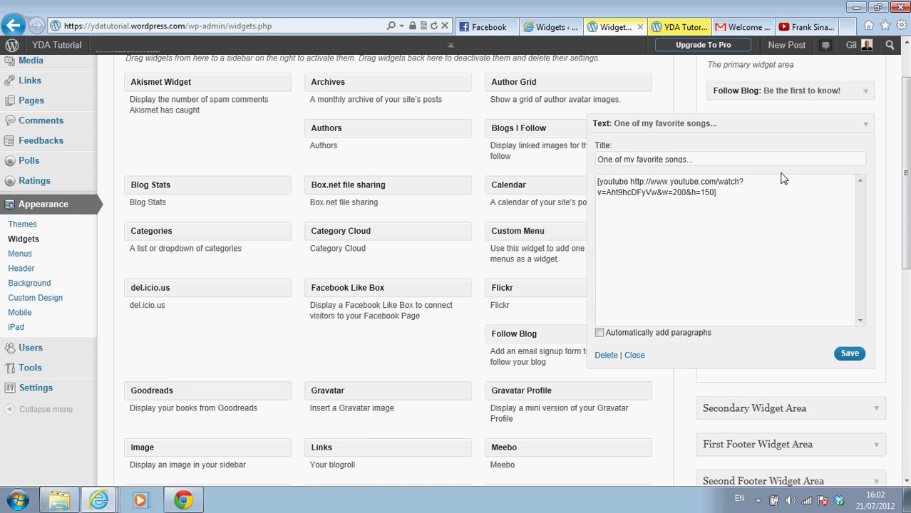
double_click(711, 191)
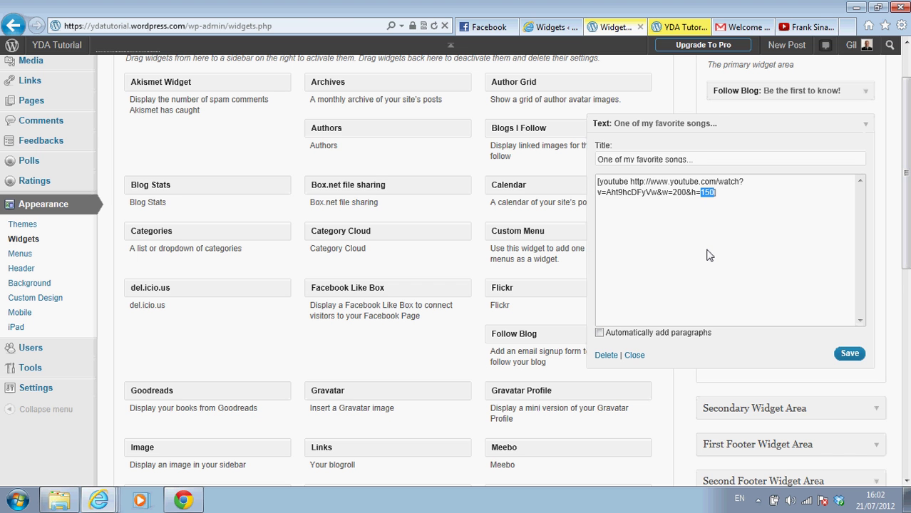
text(23)
click(849, 355)
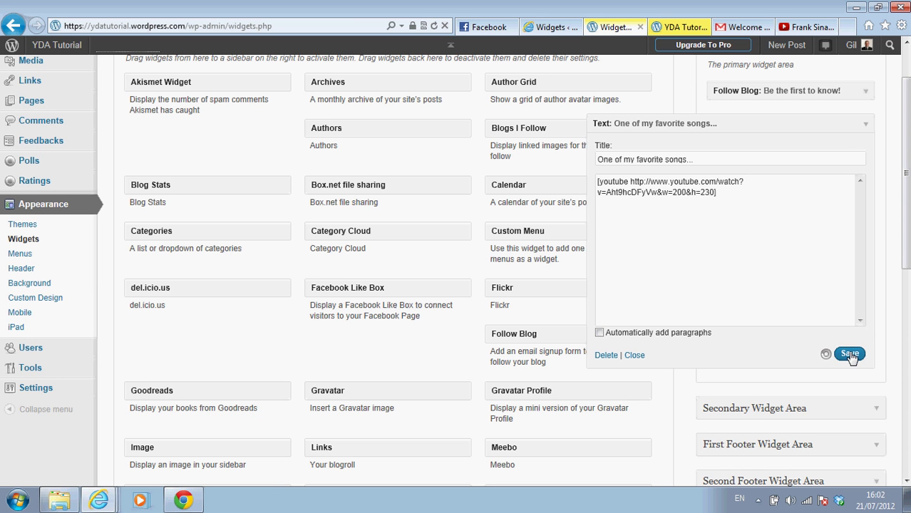
click(669, 25)
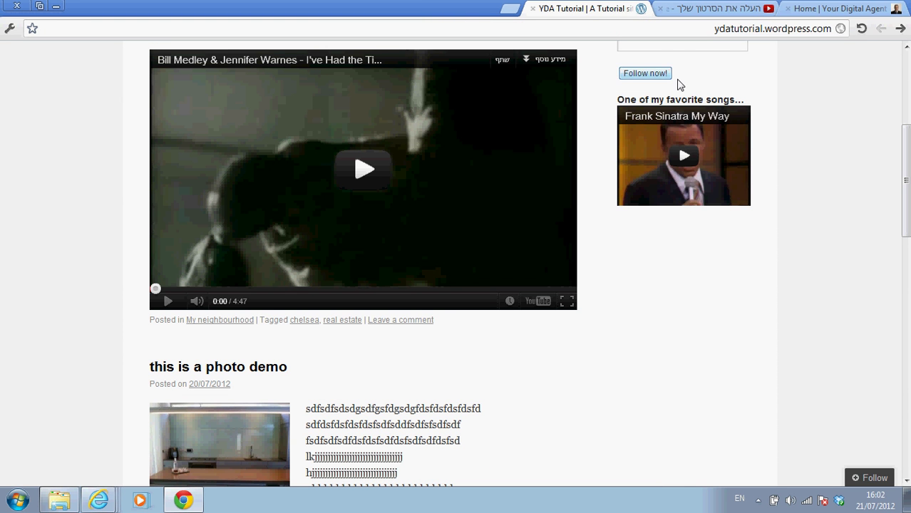
- Reload the blog, inspect the taller sidebar video, then go to the demo2 page
click(861, 29)
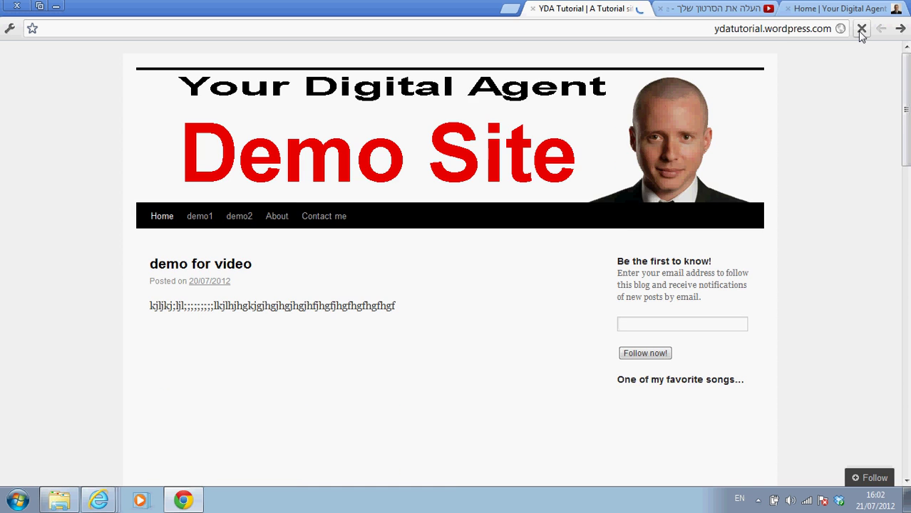
scroll(906, 153, down, 5)
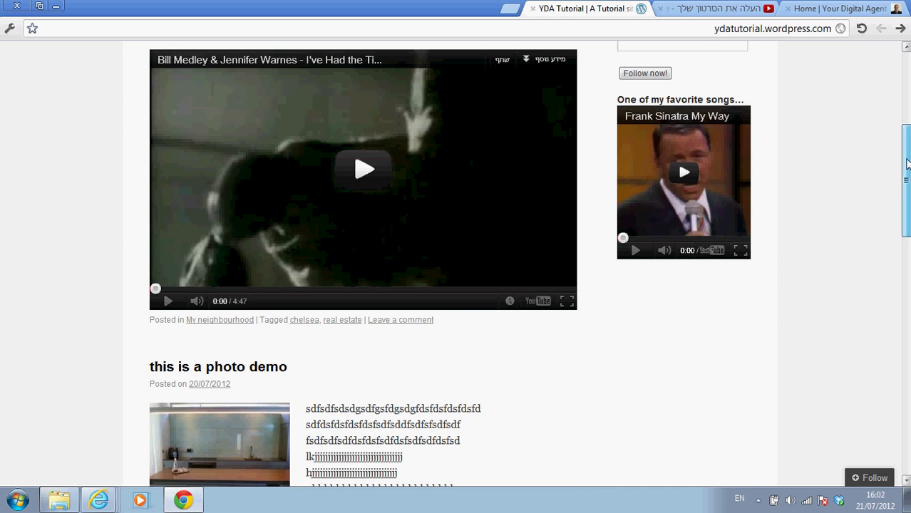
scroll(907, 155, up, 1)
drag(909, 156, 908, 152)
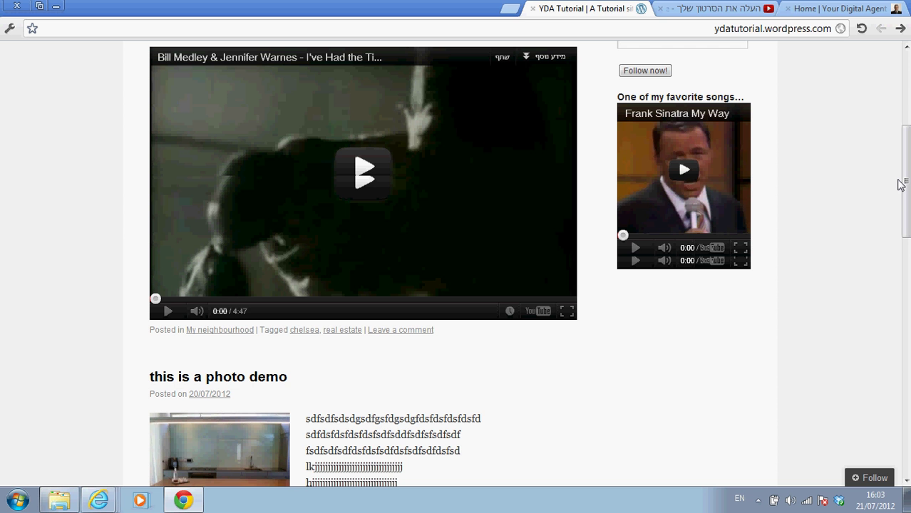
drag(904, 184, 907, 100)
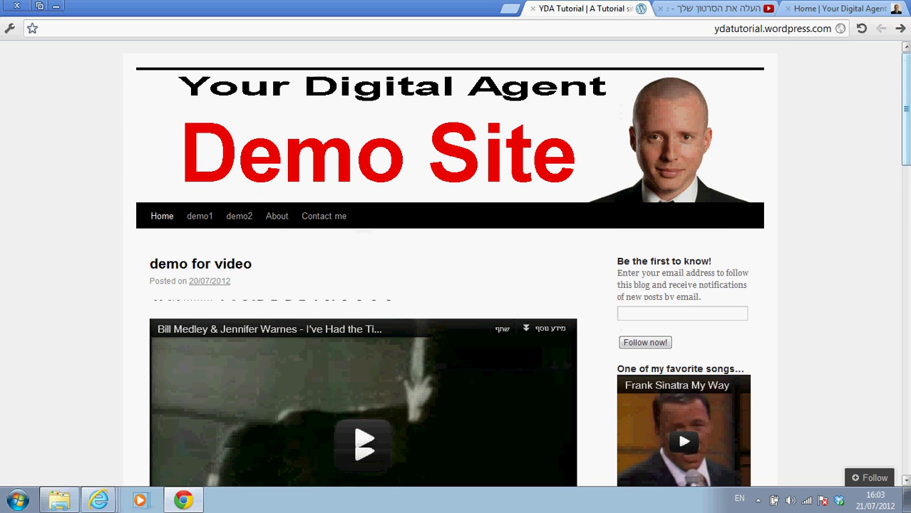
click(241, 217)
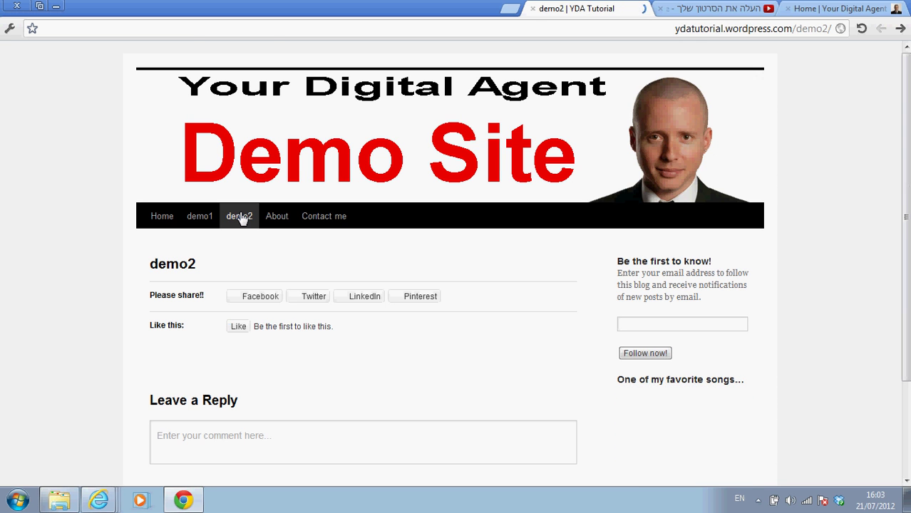
- Scroll the demo2 page to view the My Way video in its sidebar
drag(909, 155, 909, 284)
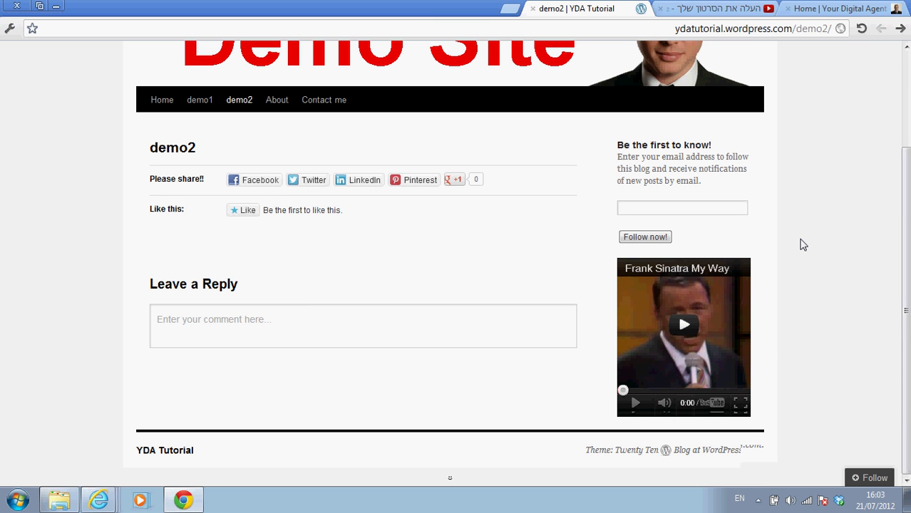
mouse_move(906, 218)
mouse_down()
mouse_move(909, 180)
mouse_move(909, 228)
mouse_up()
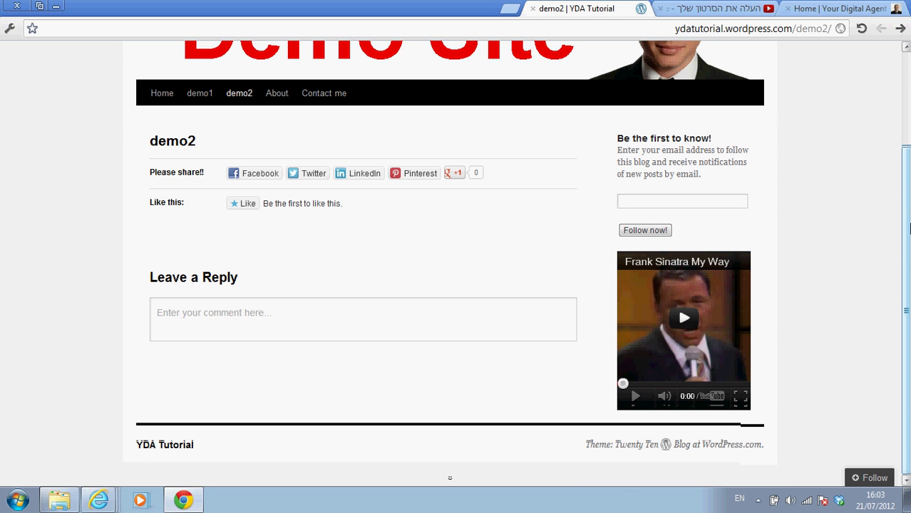